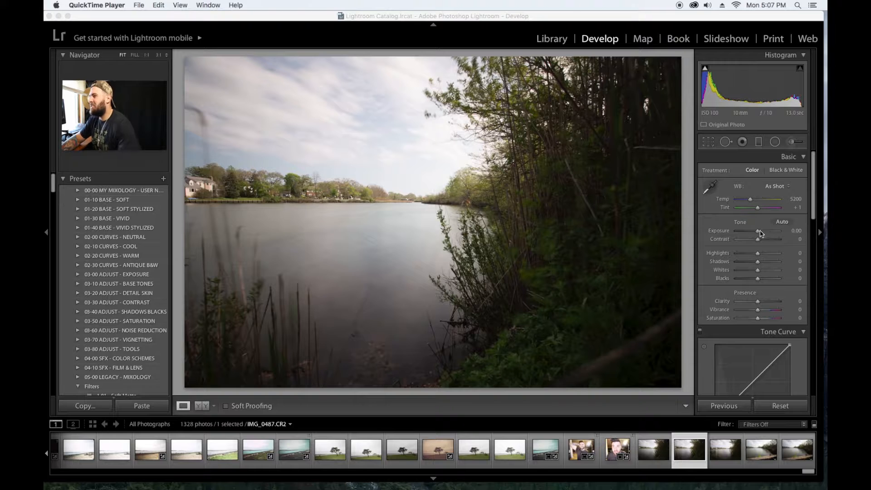
- Lower the photo's Exposure to −0.10 and warm its white balance Temp to 5930
drag(759, 231, 756, 234)
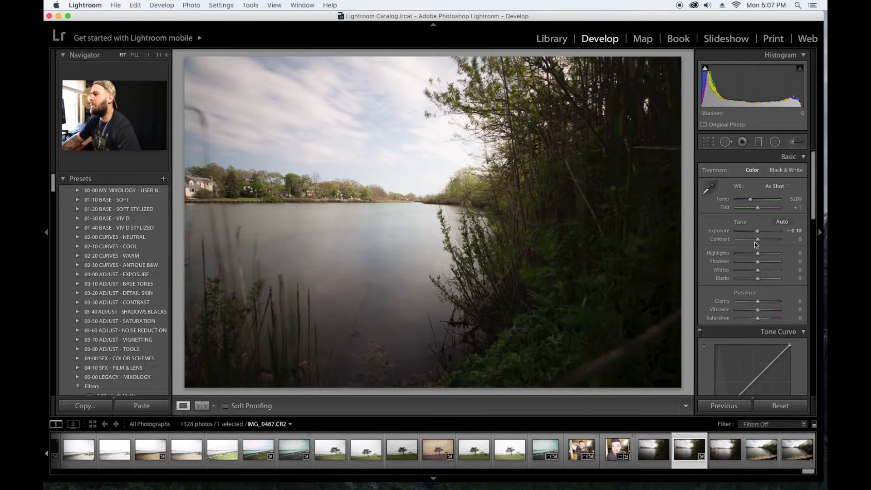
click(750, 200)
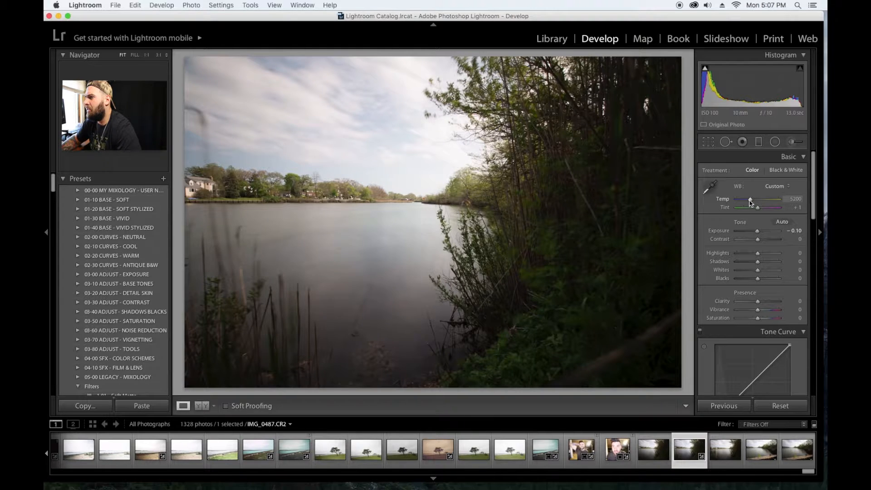
drag(749, 200, 751, 200)
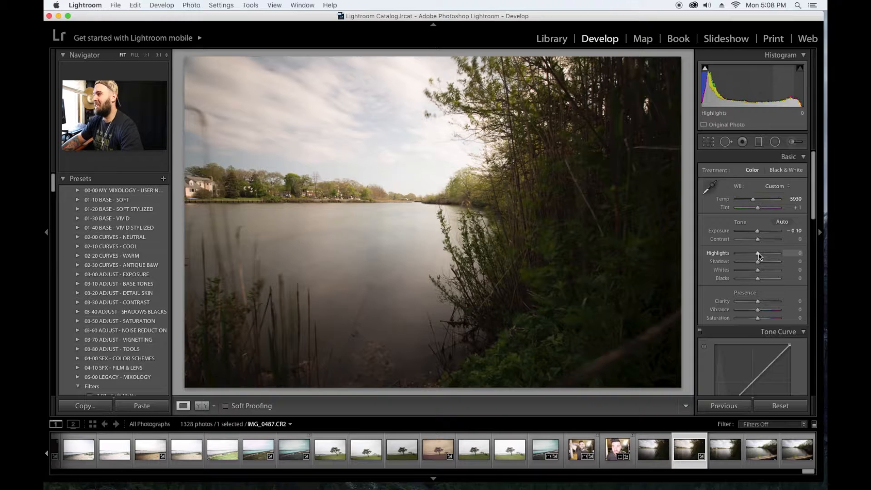
- Set Highlights to −33, Shadows to −14 and Whites to +7
drag(759, 255, 756, 264)
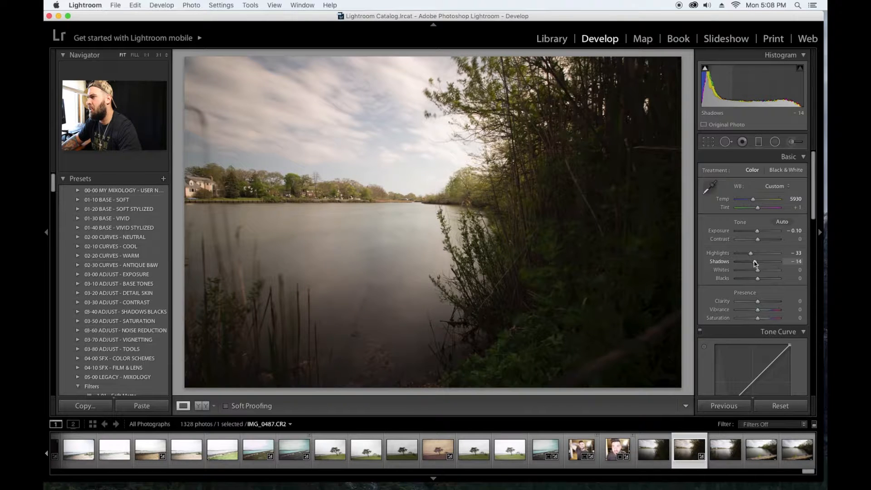
drag(766, 272, 759, 273)
- Apply the C - Portra 160 +++ preset from the VSCO Film 06 Push & Pull - Canon group to the photo
scroll(95, 349, down, 20)
scroll(95, 349, down, 15)
scroll(95, 345, down, 14)
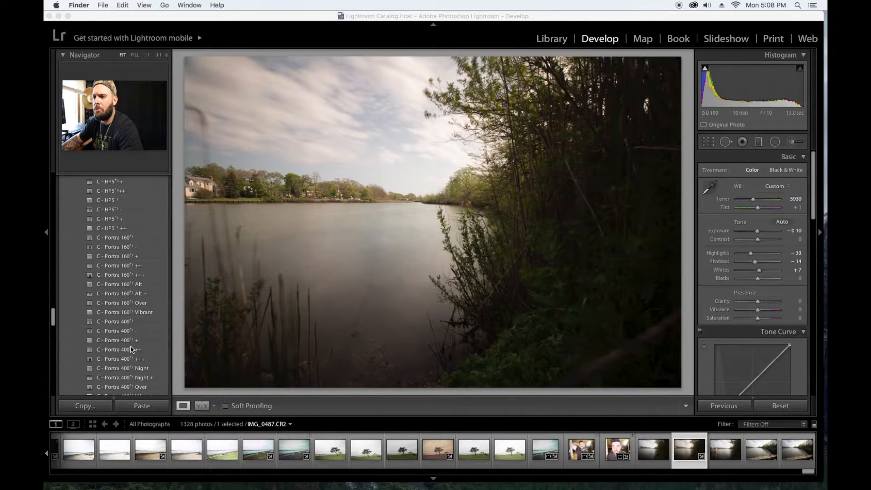
scroll(134, 358, down, 10)
scroll(141, 378, up, 10)
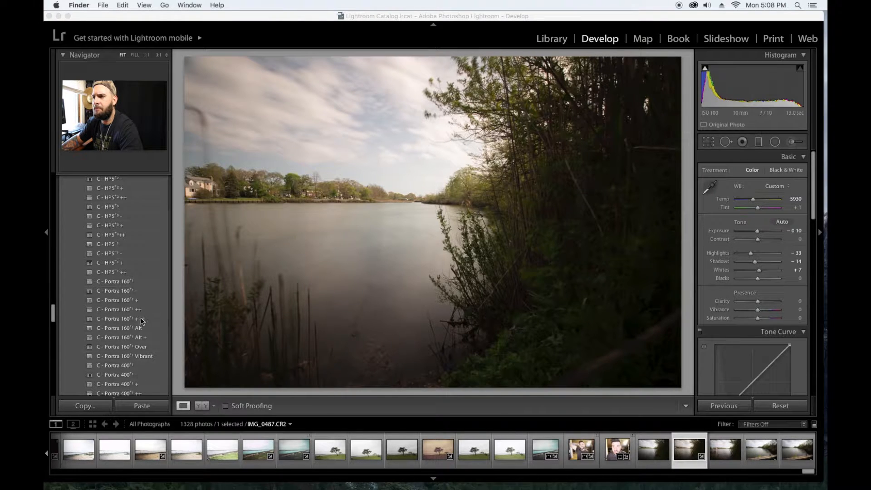
click(140, 319)
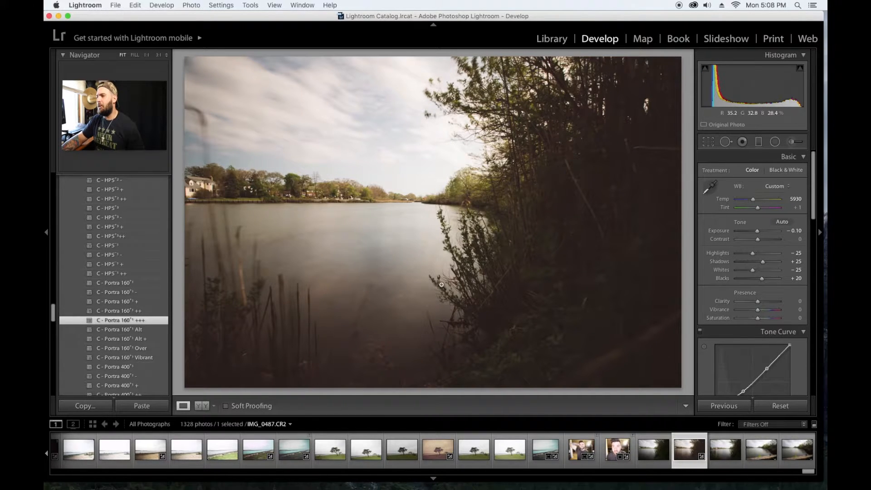
scroll(127, 323, up, 1)
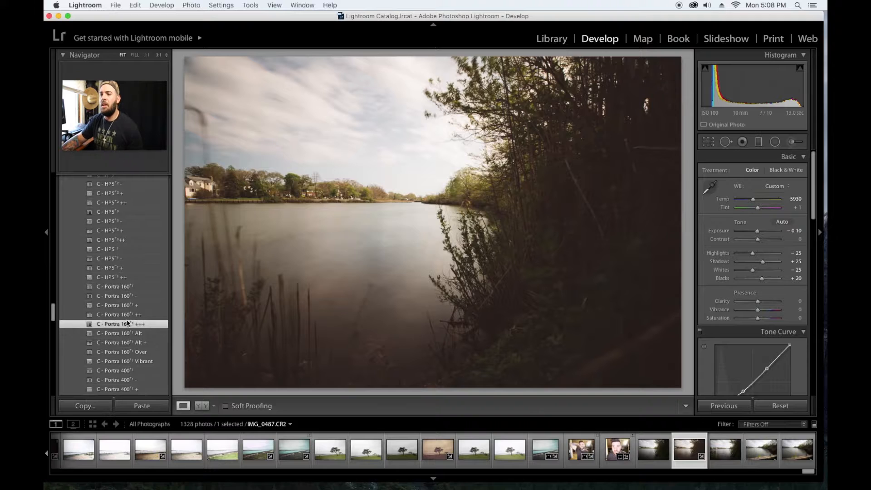
scroll(128, 322, up, 2)
scroll(136, 340, up, 10)
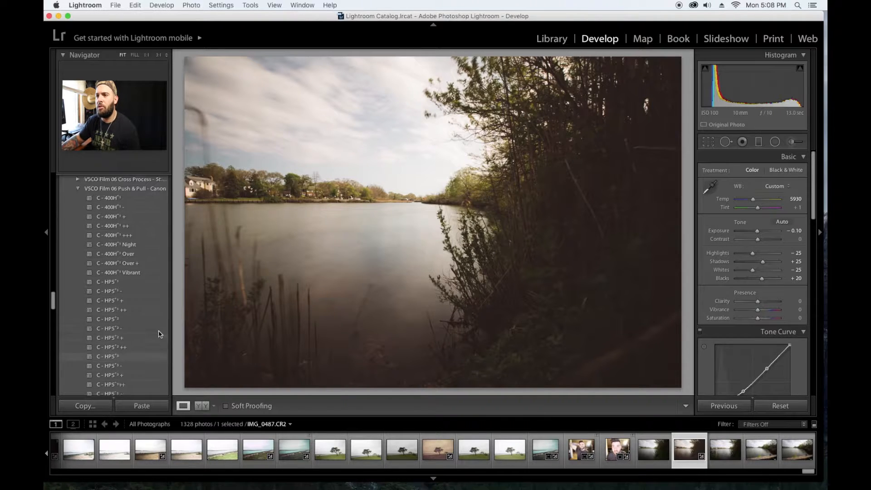
scroll(122, 330, down, 9)
click(125, 346)
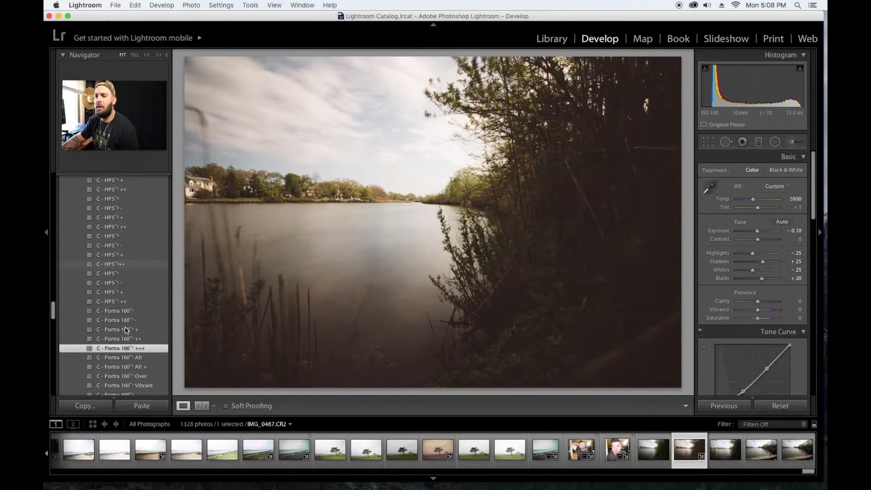
scroll(125, 346, down, 4)
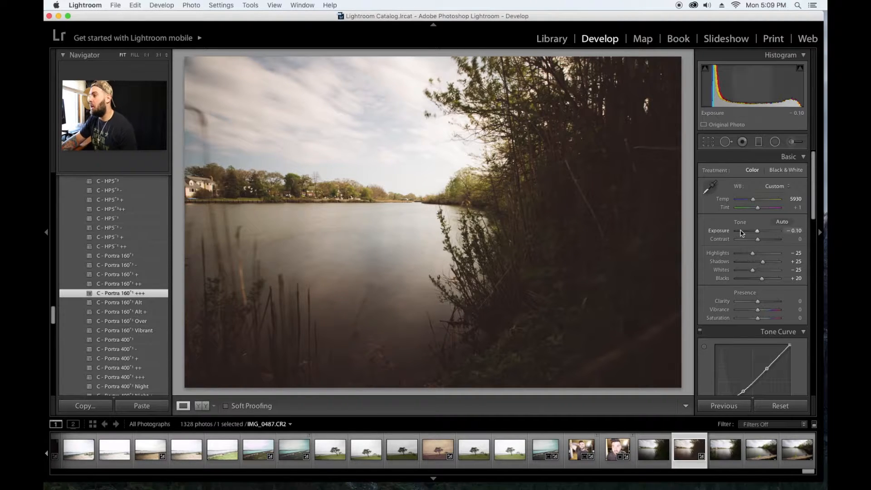
- Adjust the photo's presence with Clarity at −4, Vibrance at −7 and Saturation at +9
scroll(755, 244, down, 1)
scroll(751, 254, up, 1)
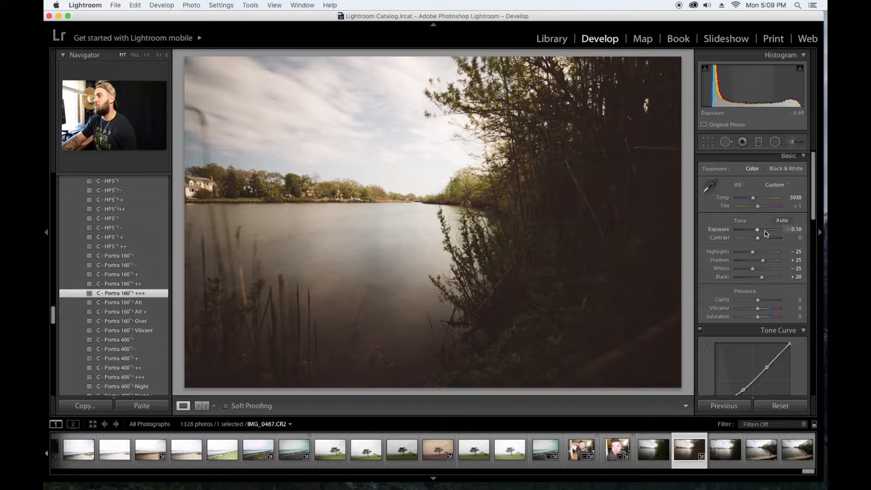
scroll(766, 282, down, 1)
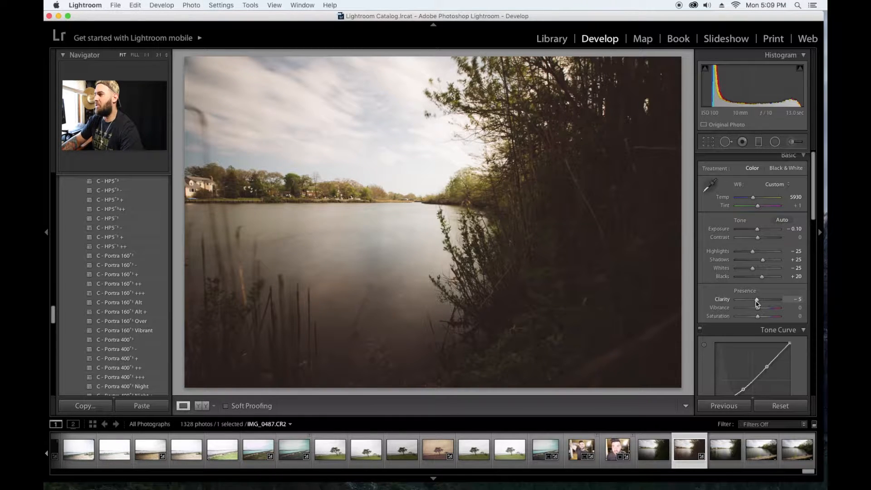
drag(756, 302, 766, 302)
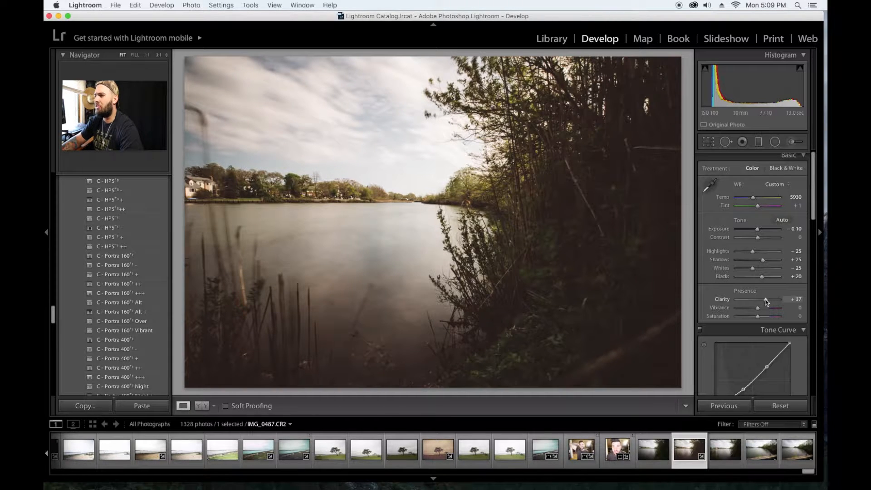
drag(766, 302, 756, 304)
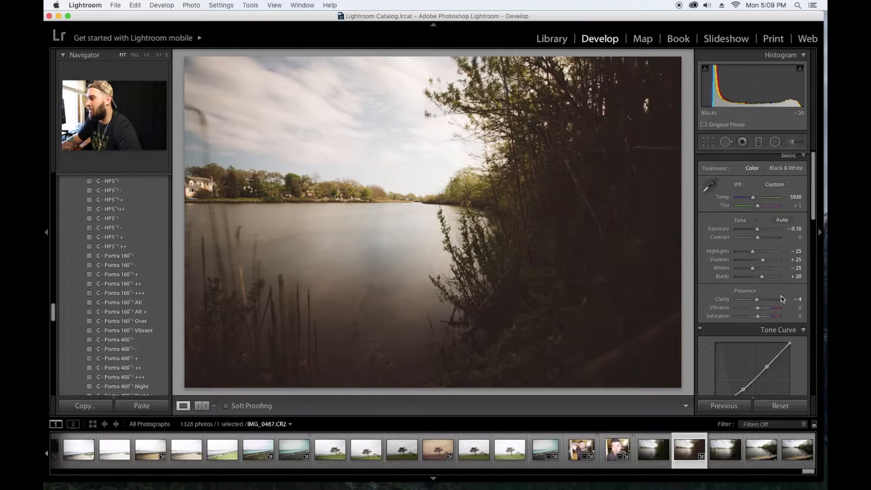
drag(757, 311, 756, 310)
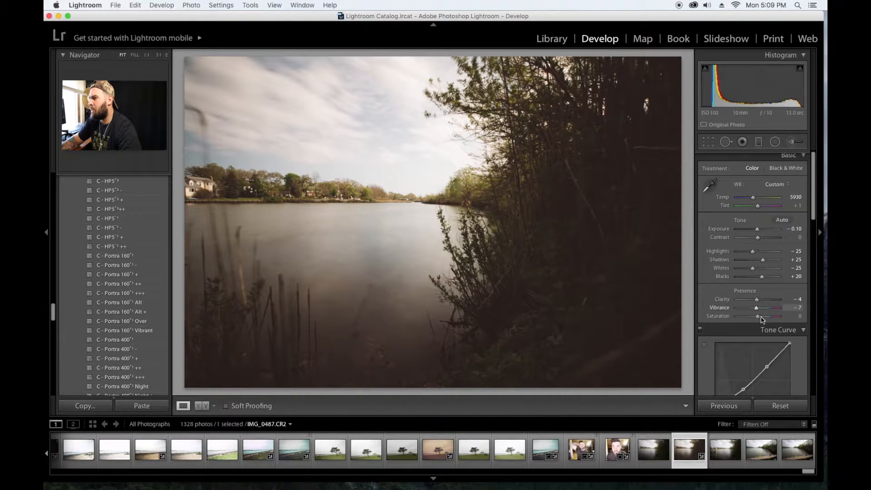
scroll(763, 319, up, 1)
drag(763, 318, 758, 319)
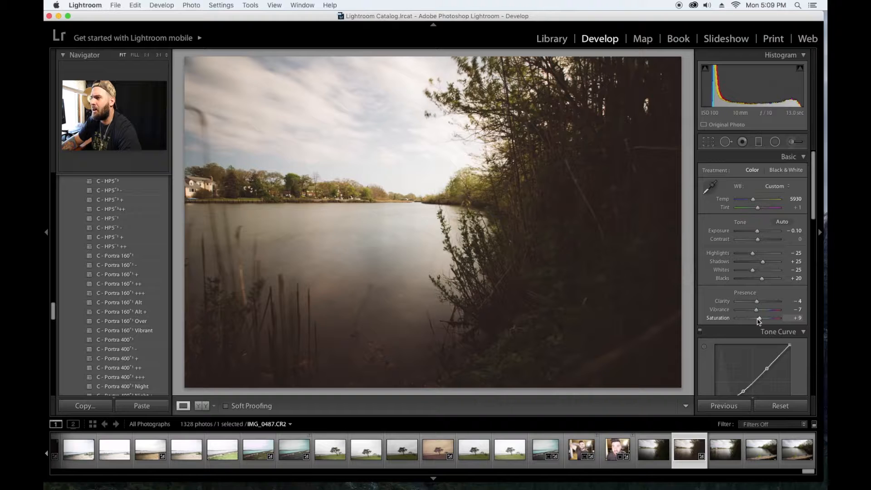
- Compare the edited lake photo with its unedited version
key(backslash)
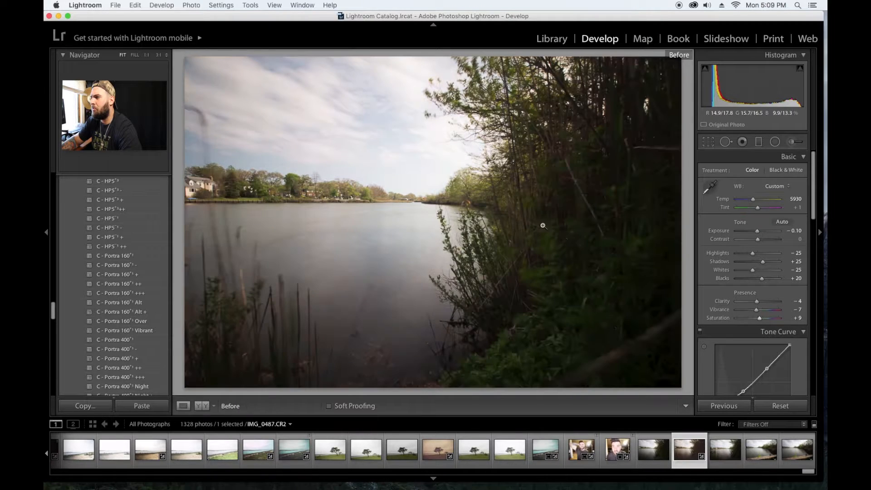
key(backslash)
key(backslash)
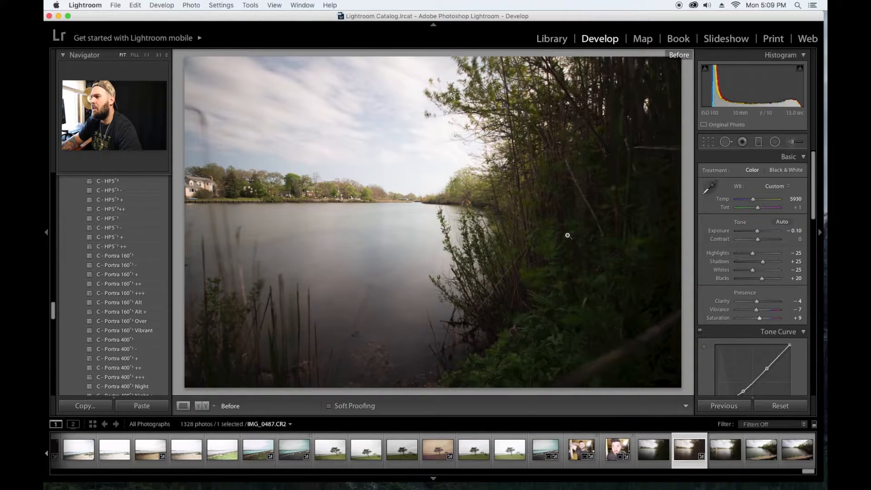
key(backslash)
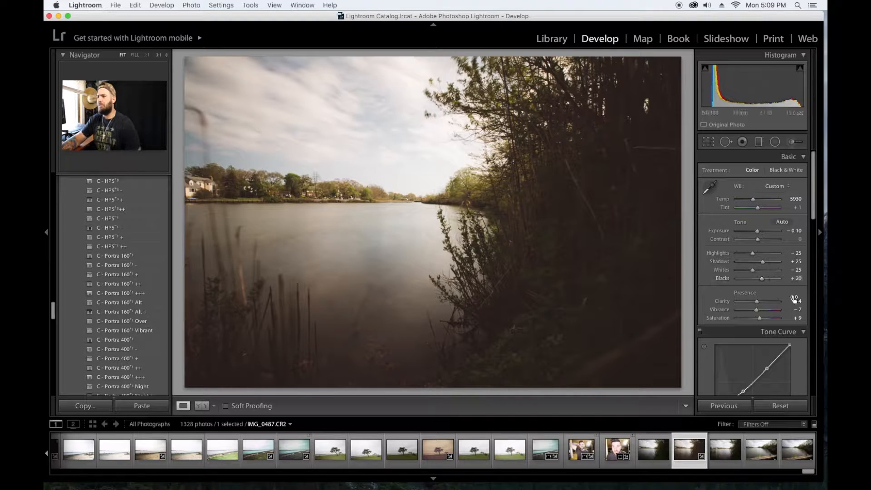
- Lower the highlight end point of the RGB tone curve slightly to fade the brightest tones, keeping the end point at the curve's full input range
scroll(757, 313, down, 5)
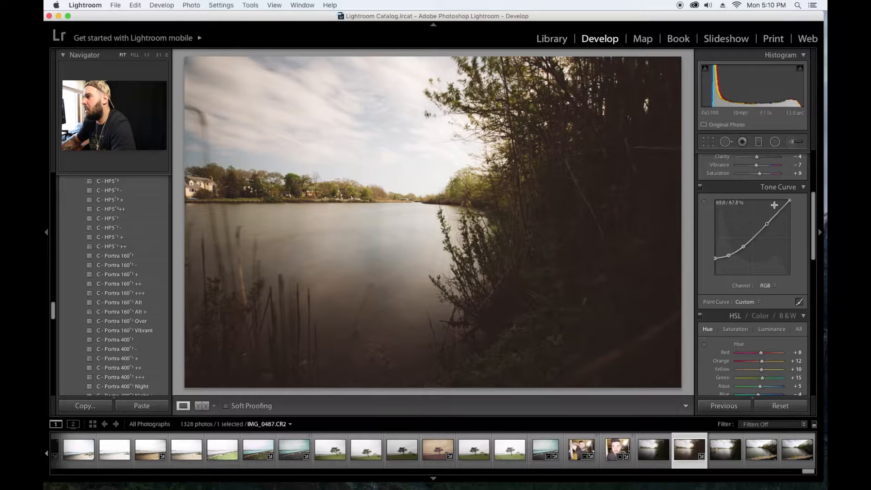
drag(790, 200, 789, 206)
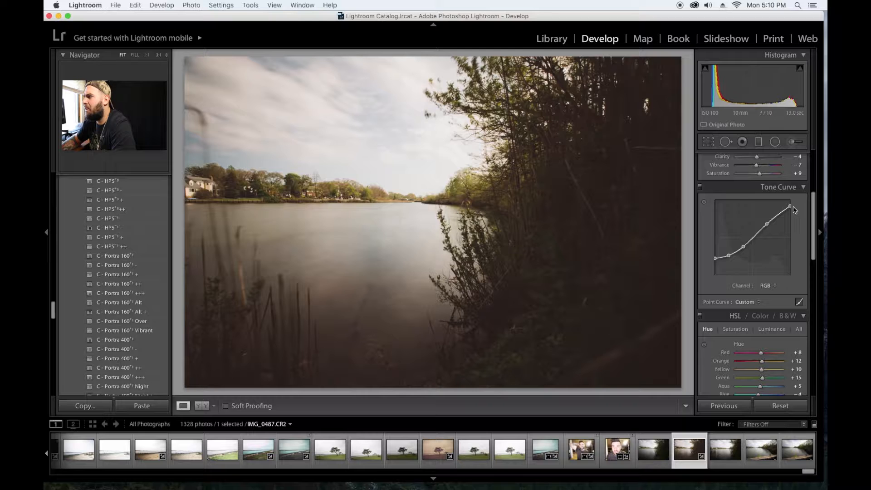
drag(790, 206, 810, 199)
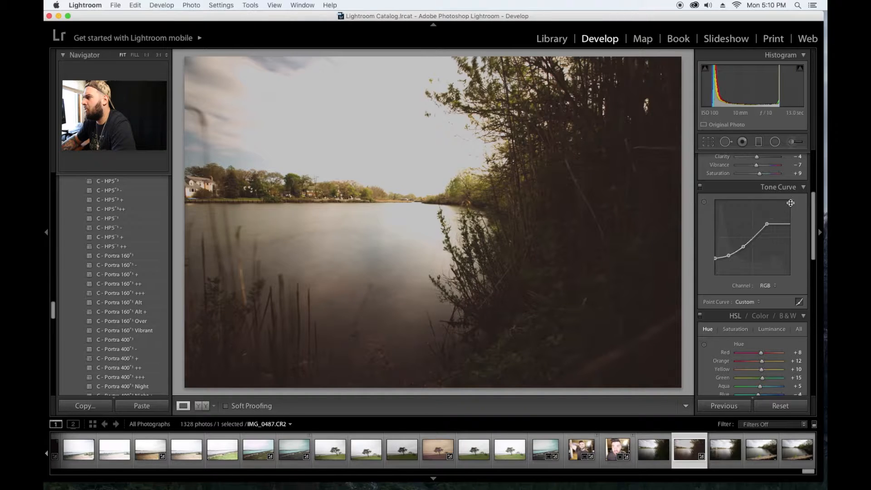
drag(790, 203, 791, 212)
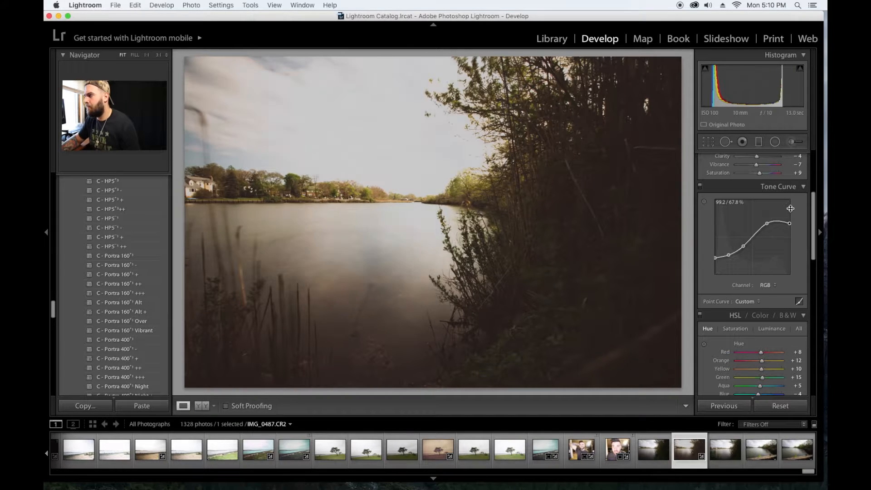
key(super+z)
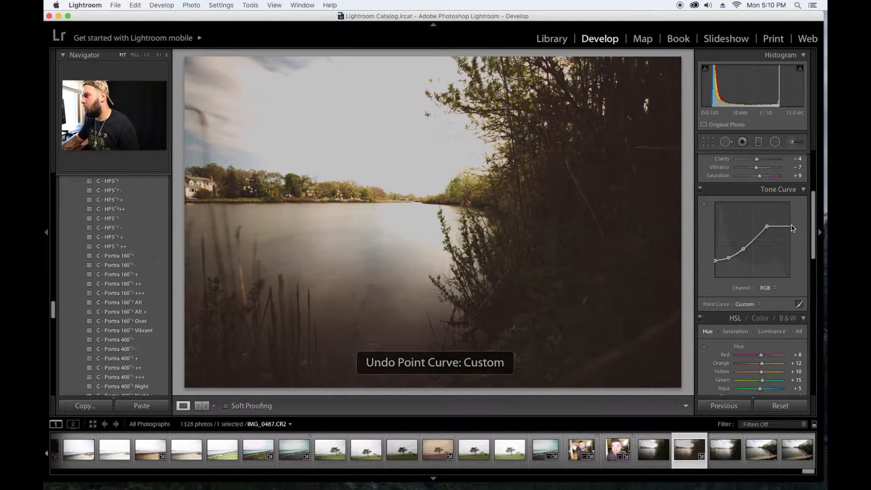
drag(792, 231, 790, 208)
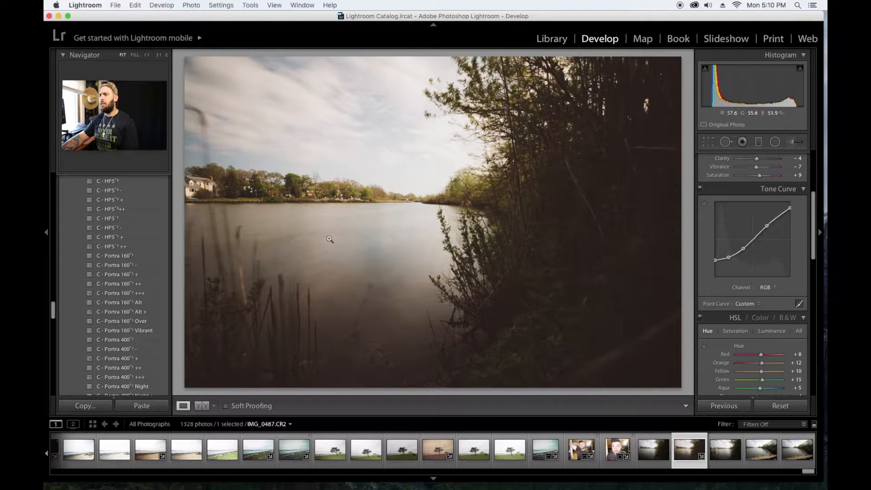
- Set the HSL hue of Green to −12 and Yellow to −41, and compare the photo with the HSL adjustments off and on
scroll(769, 281, down, 2)
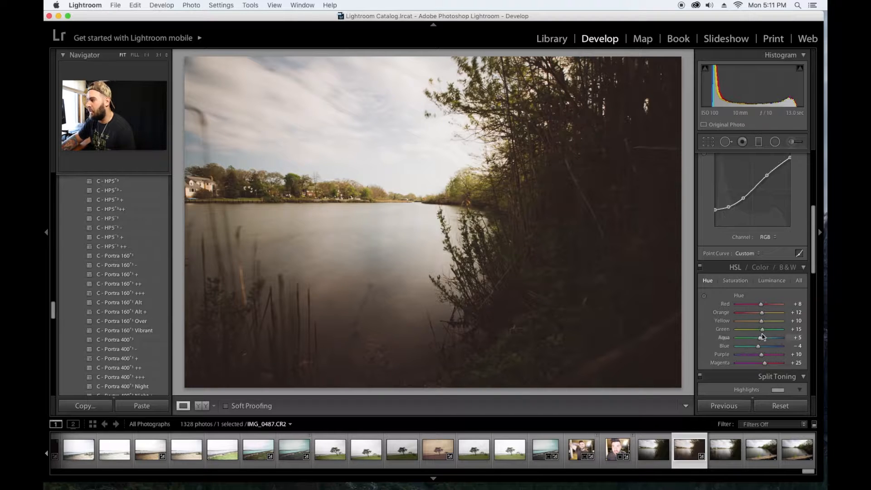
scroll(764, 334, up, 1)
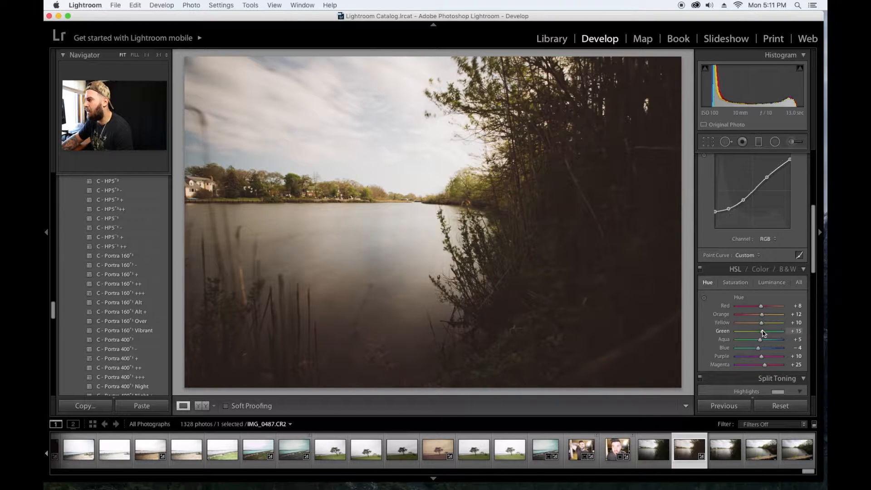
drag(763, 333, 749, 328)
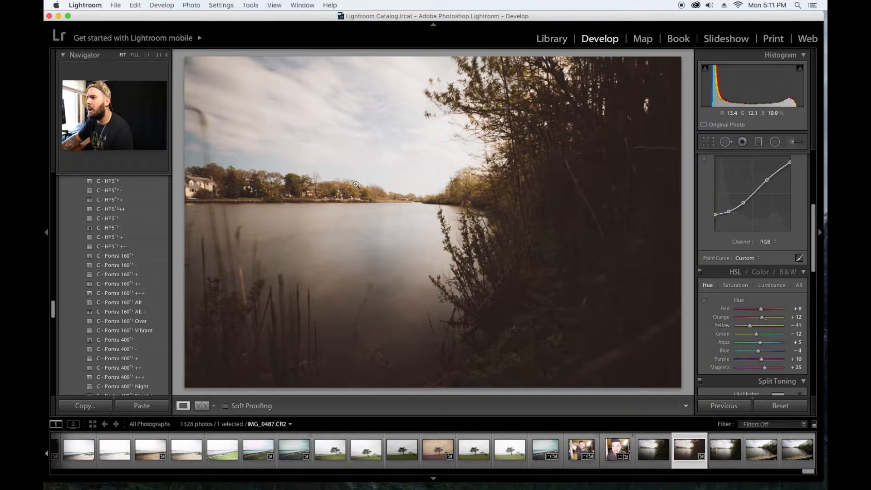
click(700, 272)
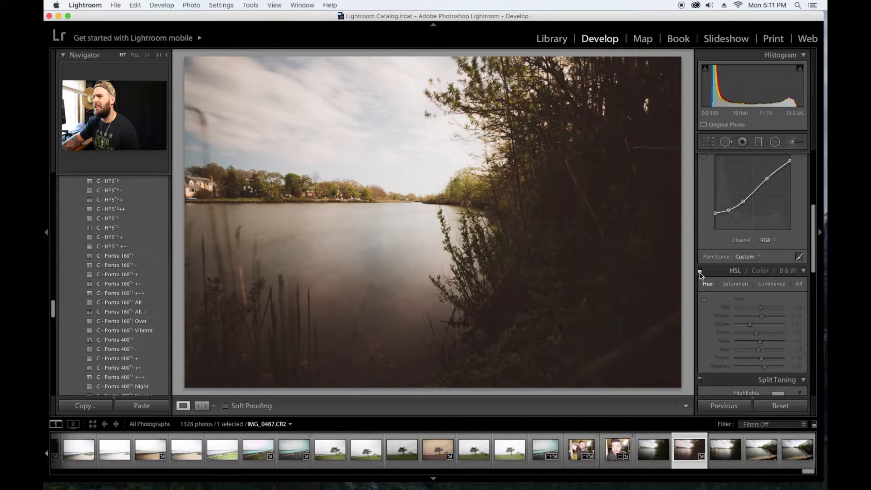
click(699, 272)
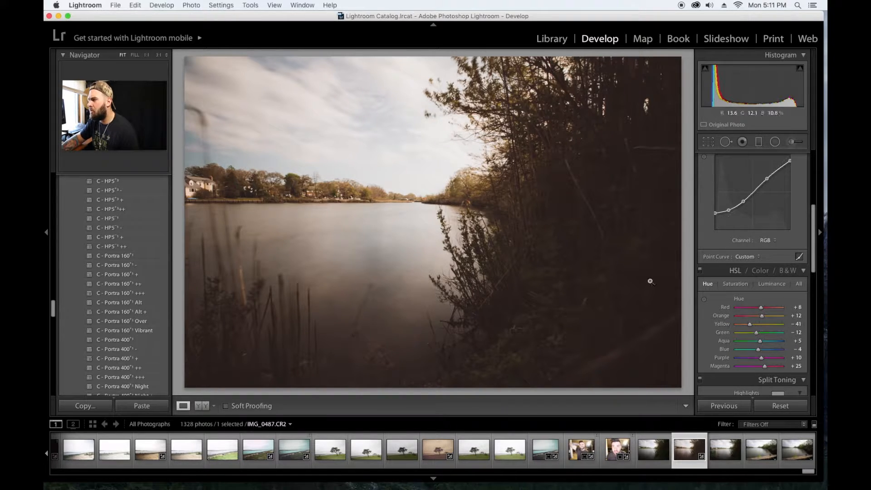
- Shift the HSL hues of Blue and Aqua to −100 and reset the Orange hue to 0
click(704, 300)
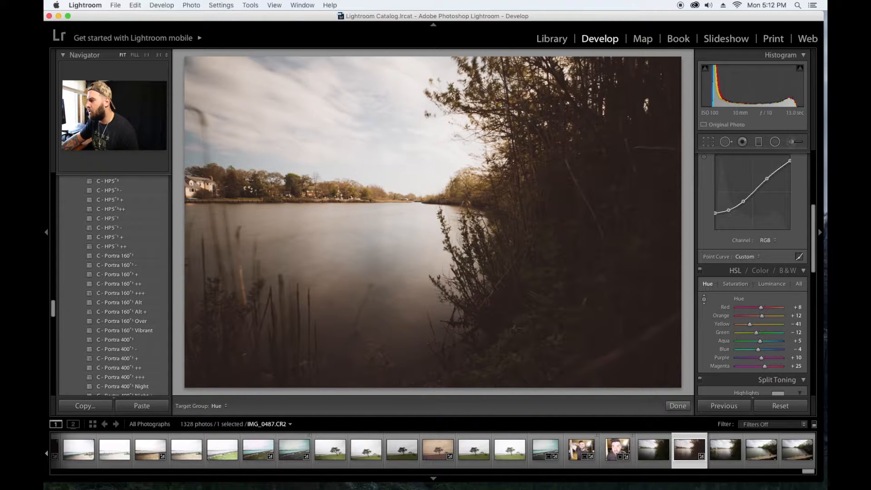
drag(757, 350, 710, 352)
drag(760, 341, 701, 341)
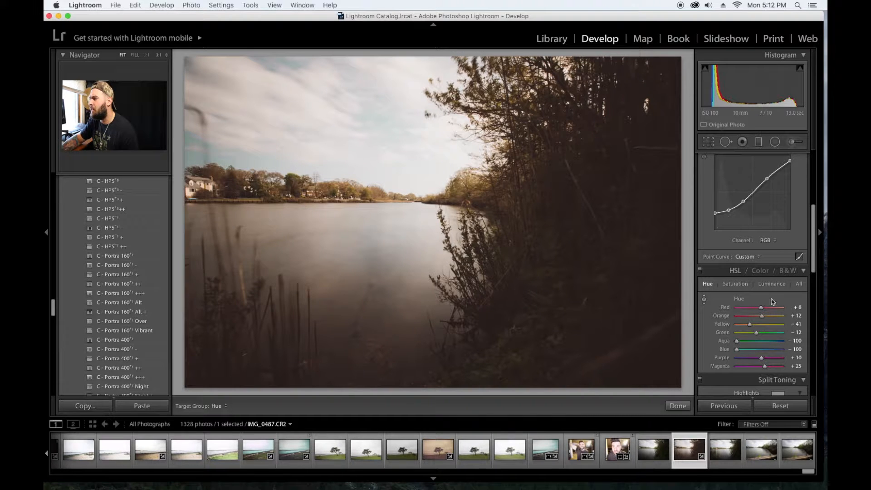
mouse_move(762, 316)
mouse_down()
mouse_move(738, 316)
mouse_move(771, 318)
mouse_move(748, 318)
mouse_move(756, 318)
mouse_up()
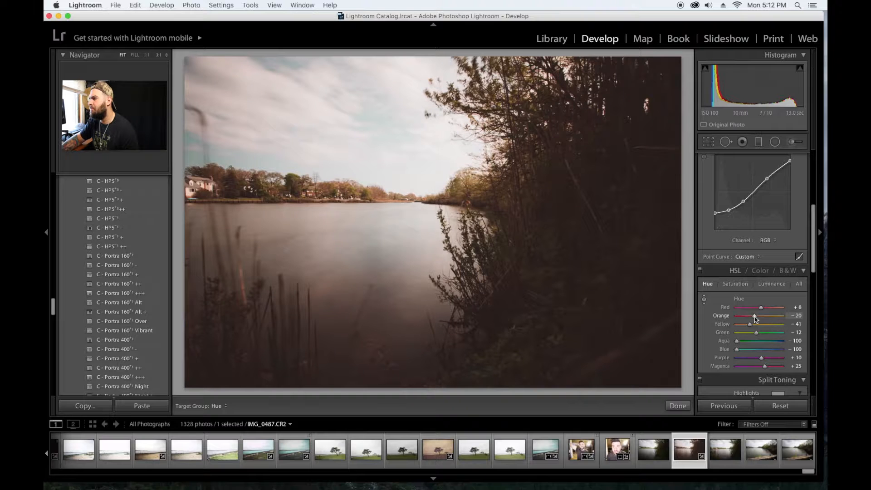
double_click(754, 317)
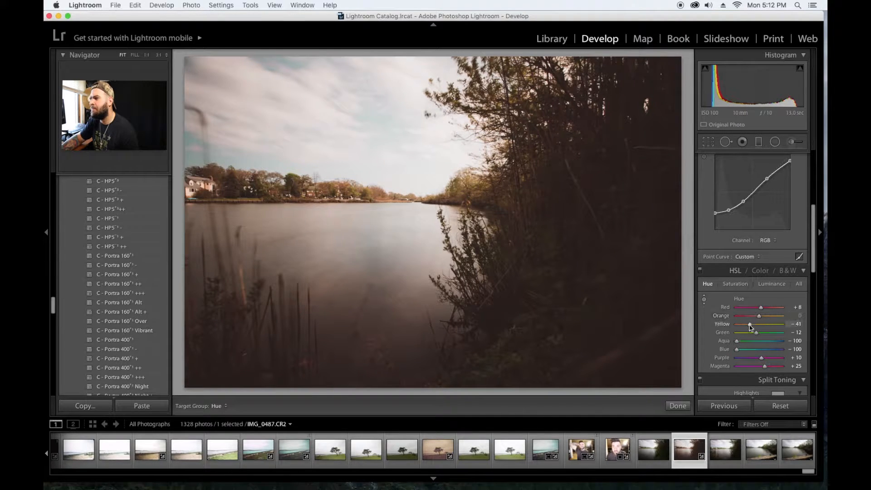
- Set the HSL hue of Yellow to −37 and the saturation of Orange to +51 and Yellow to +1
mouse_move(749, 325)
mouse_down()
mouse_move(759, 326)
mouse_move(750, 328)
mouse_up()
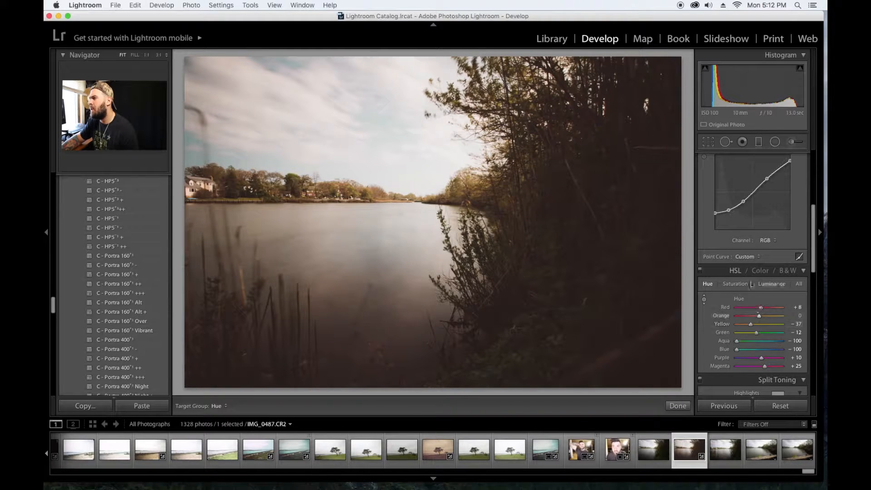
click(739, 286)
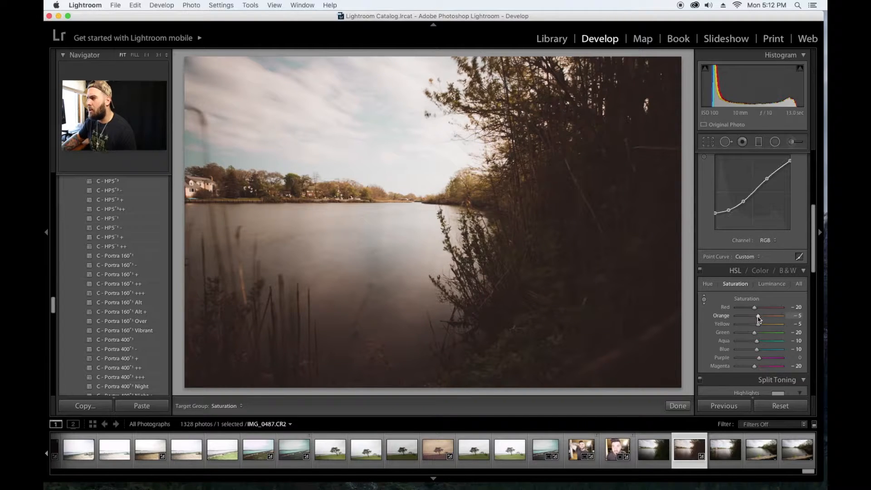
mouse_move(758, 317)
mouse_down()
mouse_move(735, 320)
mouse_move(786, 315)
mouse_move(773, 319)
mouse_up()
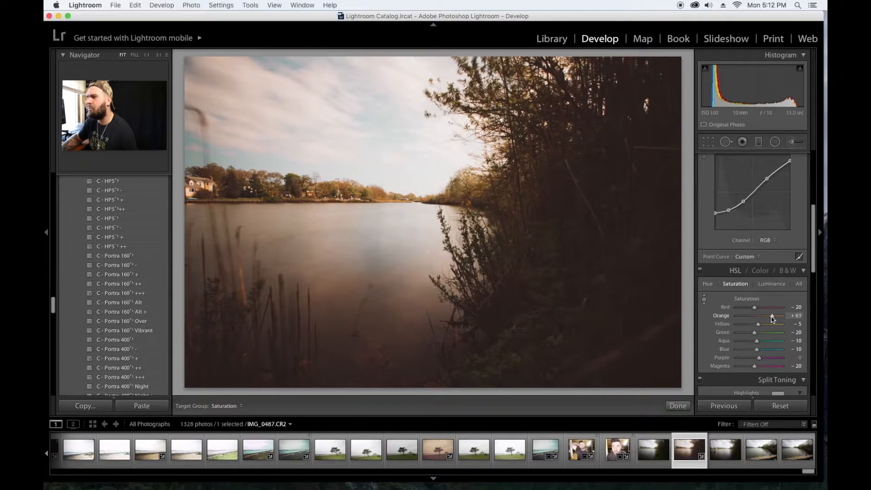
mouse_move(771, 319)
mouse_down()
mouse_move(762, 325)
mouse_move(780, 325)
mouse_move(744, 325)
mouse_move(759, 322)
mouse_up()
scroll(770, 321, down, 1)
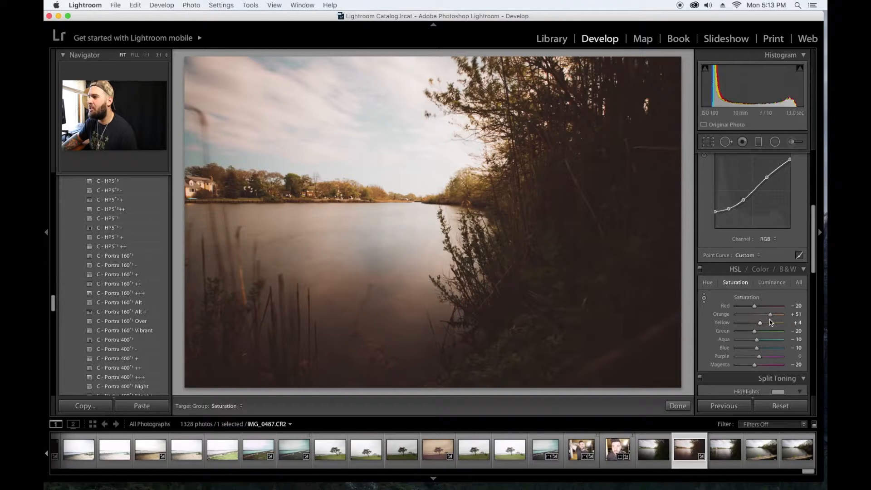
drag(760, 323, 761, 326)
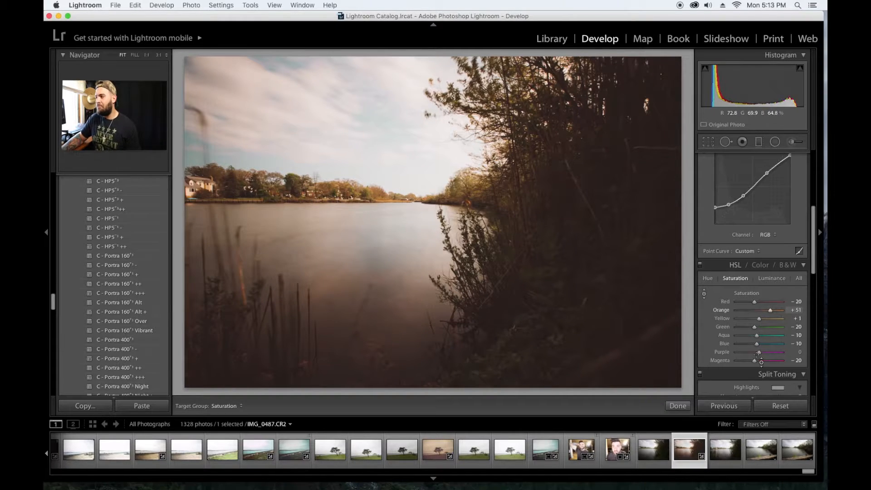
- Set the HSL saturation of Aqua to −63 and Blue to +80
scroll(762, 336, down, 2)
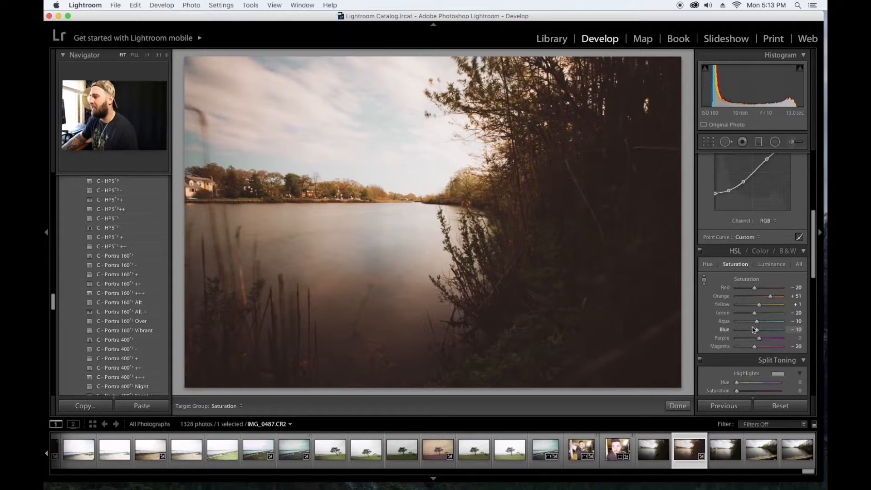
drag(757, 324, 732, 328)
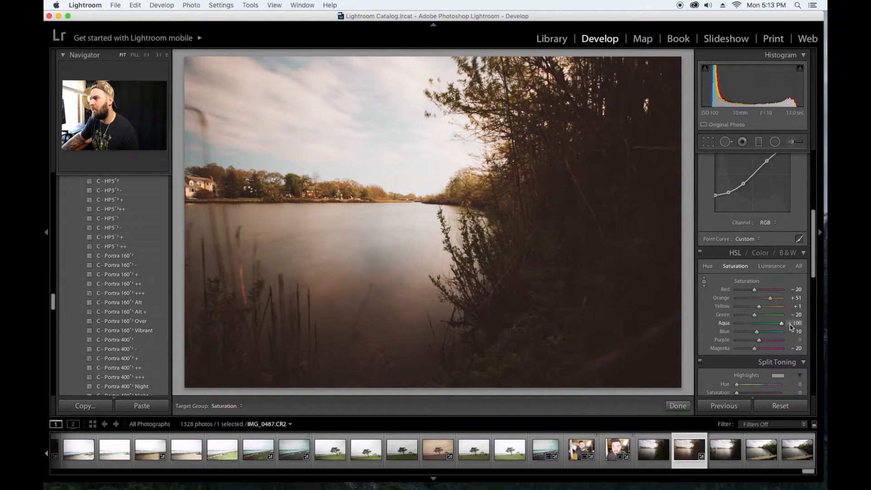
drag(727, 324, 796, 333)
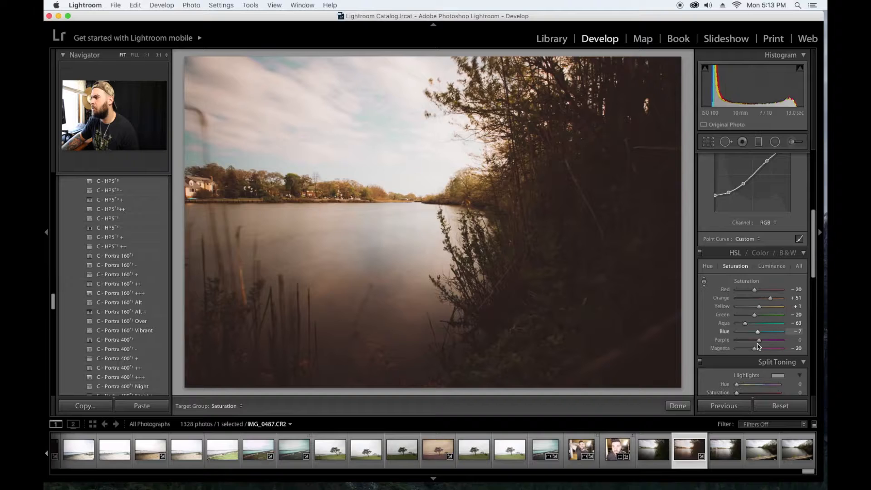
click(764, 332)
drag(769, 338, 777, 336)
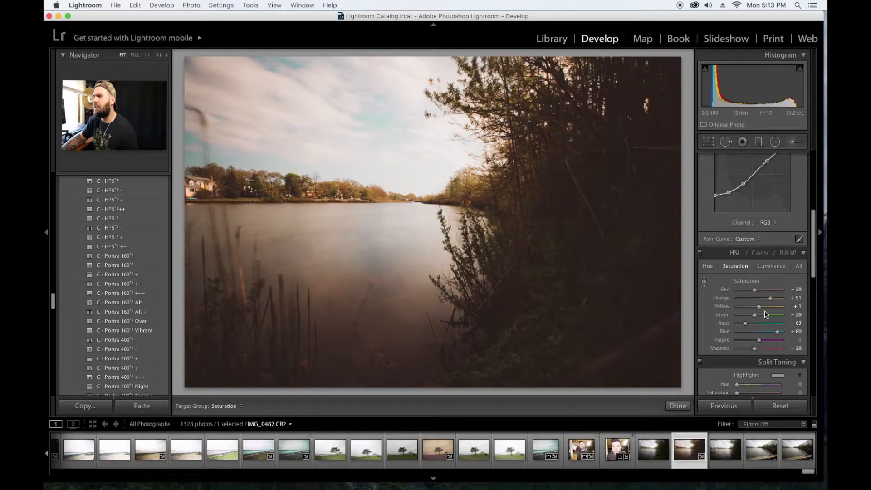
- Set the HSL luminance of Red to −67, Yellow to −34 and Green to +41
click(769, 266)
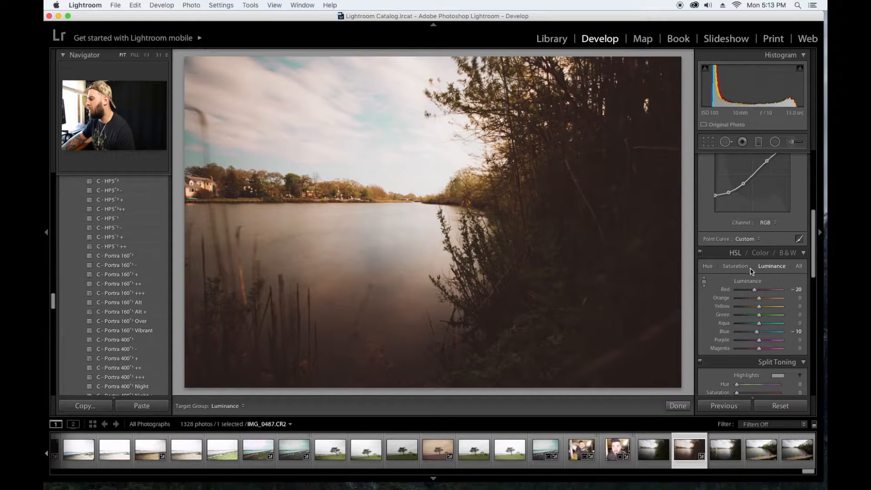
mouse_move(754, 289)
mouse_down()
mouse_move(740, 290)
mouse_move(779, 298)
mouse_move(747, 303)
mouse_move(758, 296)
mouse_up()
scroll(751, 301, down, 1)
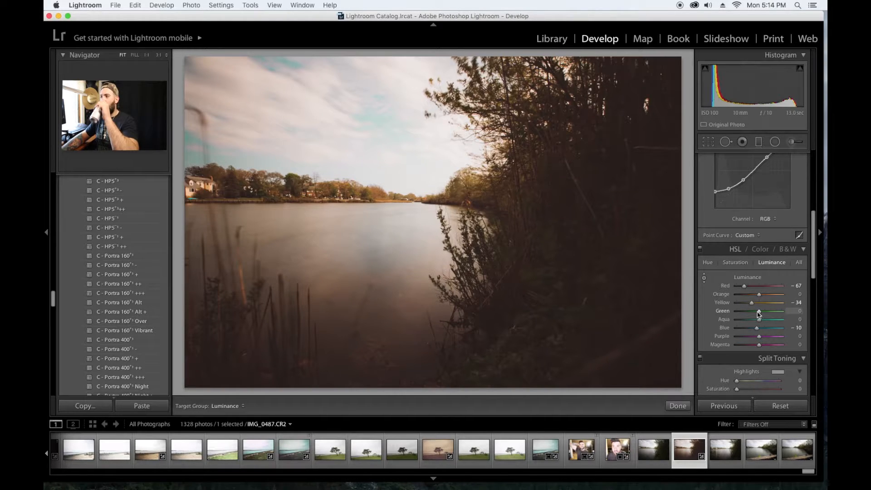
drag(759, 313, 755, 314)
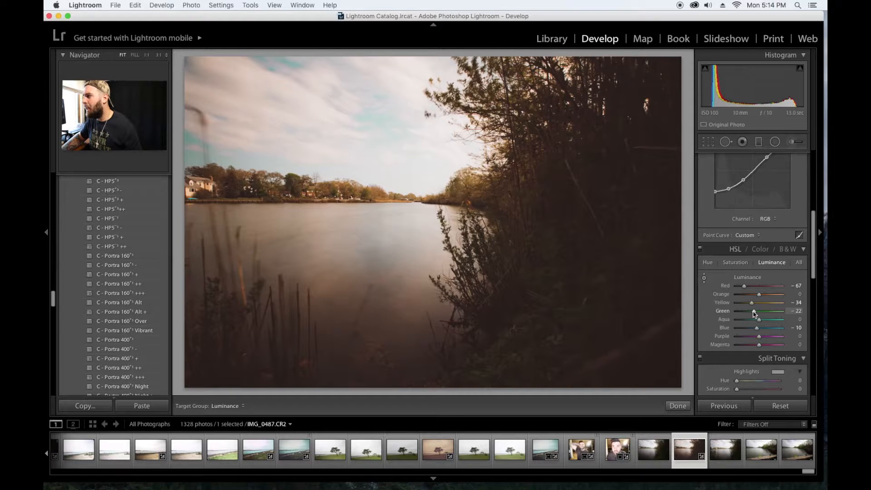
drag(754, 312, 729, 316)
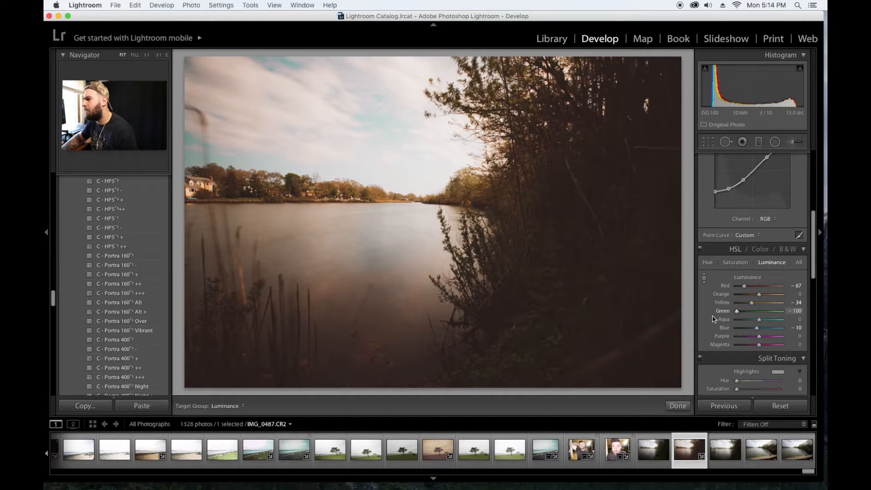
drag(737, 311, 769, 313)
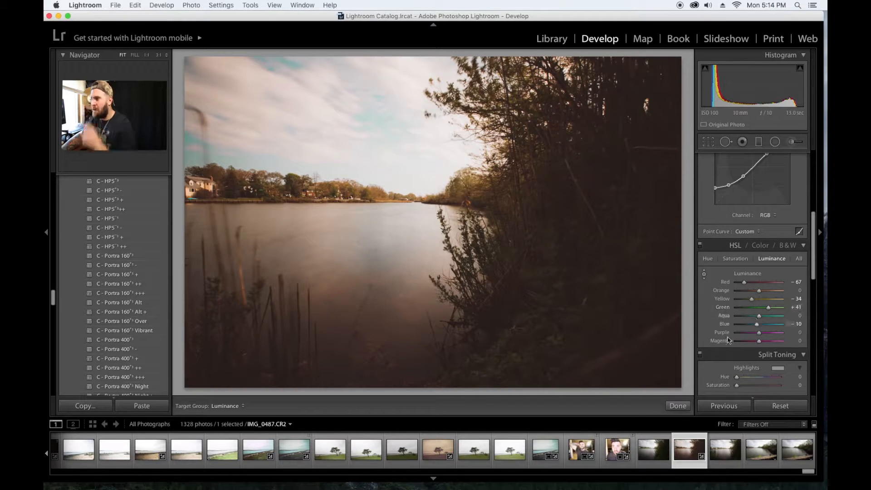
- Compare the edited lake photo with its unedited version, and adjust the HSL luminance of Orange to +2 and Yellow to −28
key(backslash)
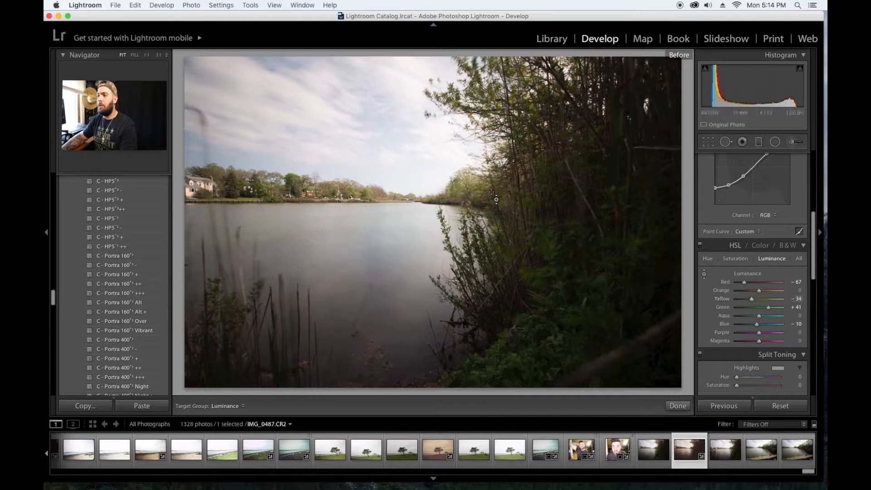
key(backslash)
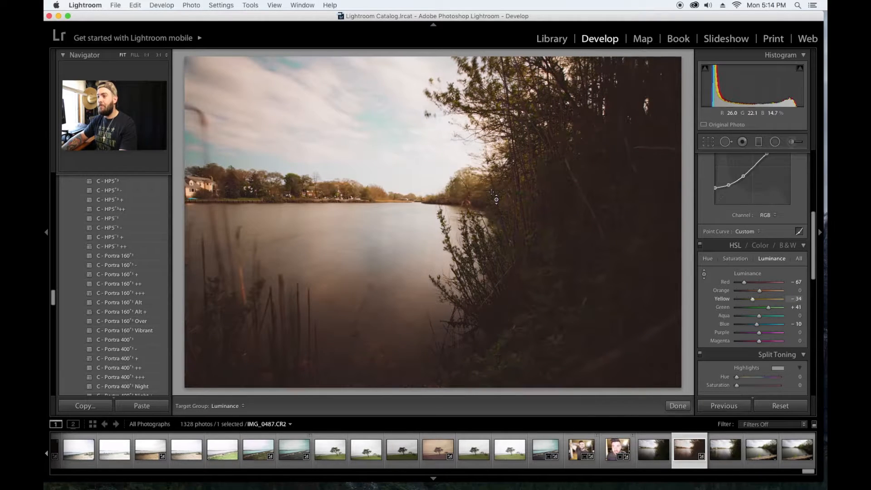
key(backslash)
key(backslash)
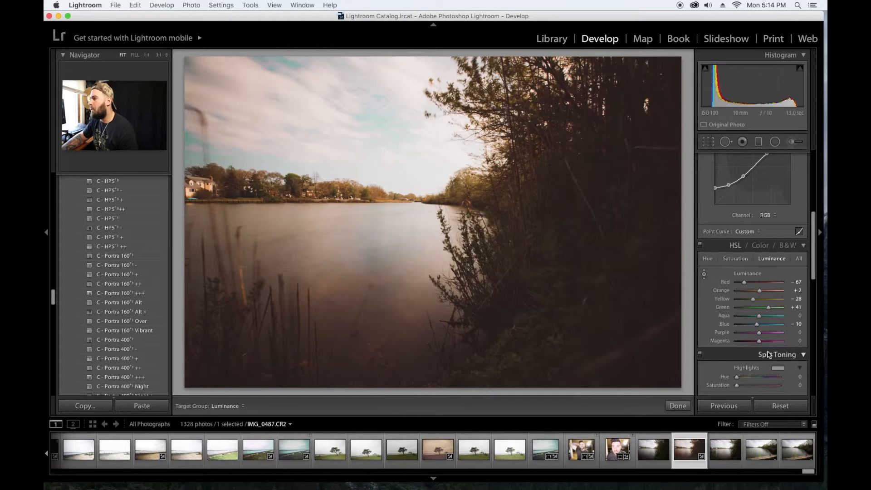
- Compare the photo before and after all edits, checking the effect of the luminance changes
scroll(766, 307, down, 1)
key(backslash)
key(backslash)
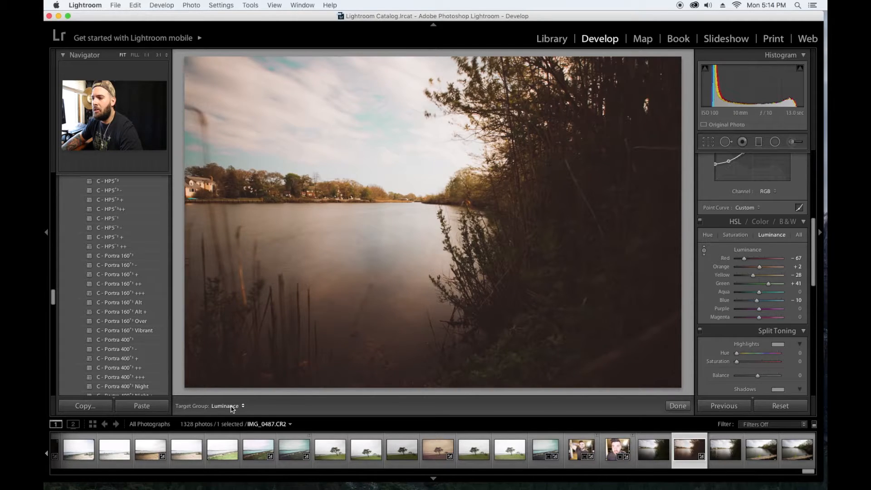
key(backslash)
click(231, 406)
click(231, 406)
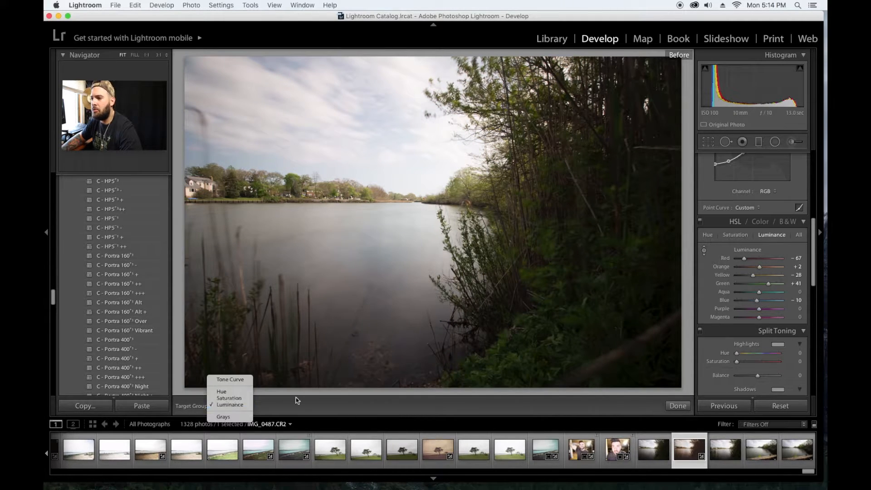
key(backslash)
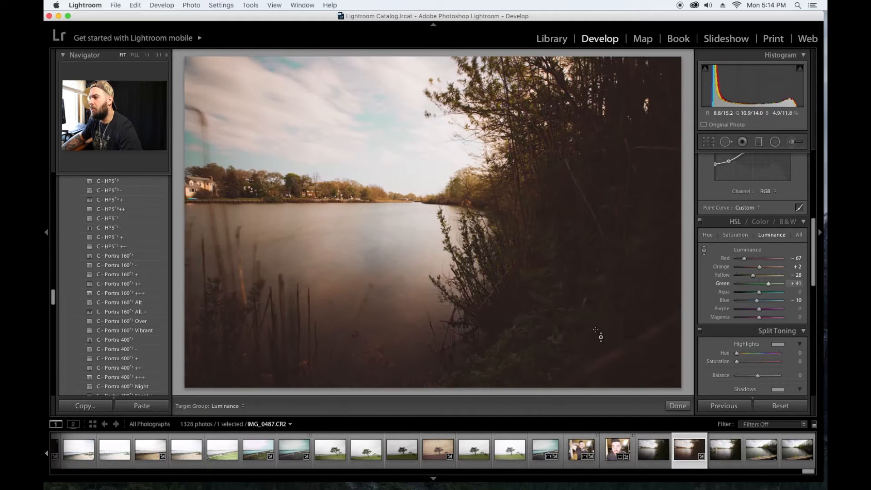
- Try a blue Split Toning tint with hue 215 and saturation 50 on the highlights, and return their saturation to 0
scroll(772, 286, down, 4)
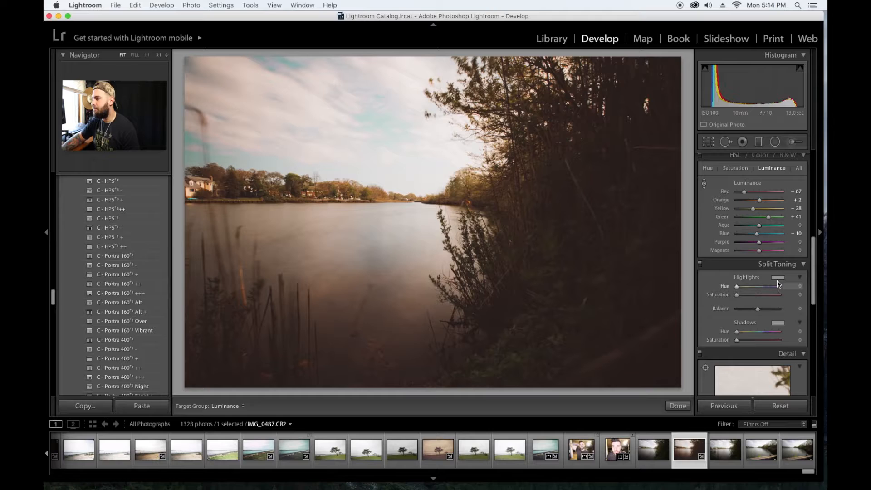
click(778, 277)
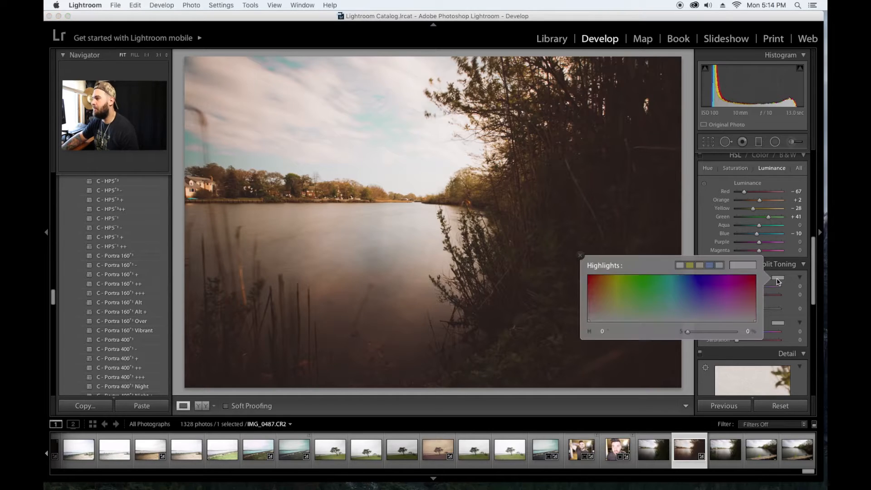
click(710, 265)
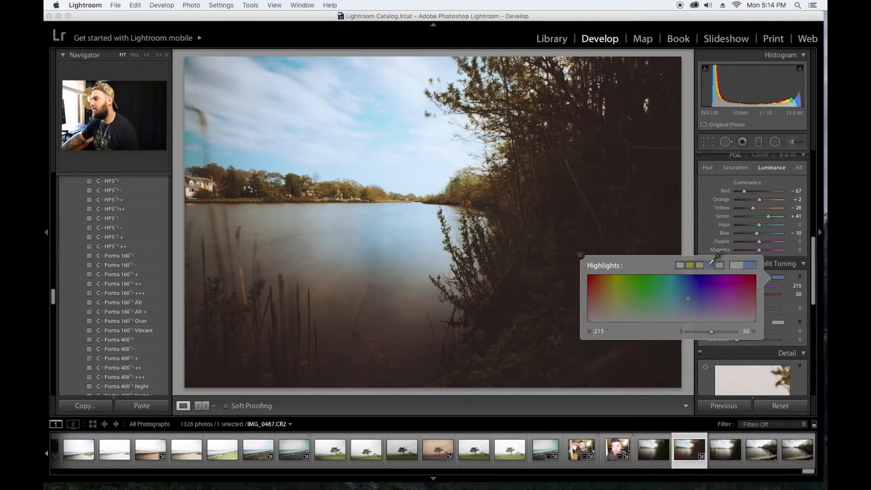
click(680, 264)
click(580, 256)
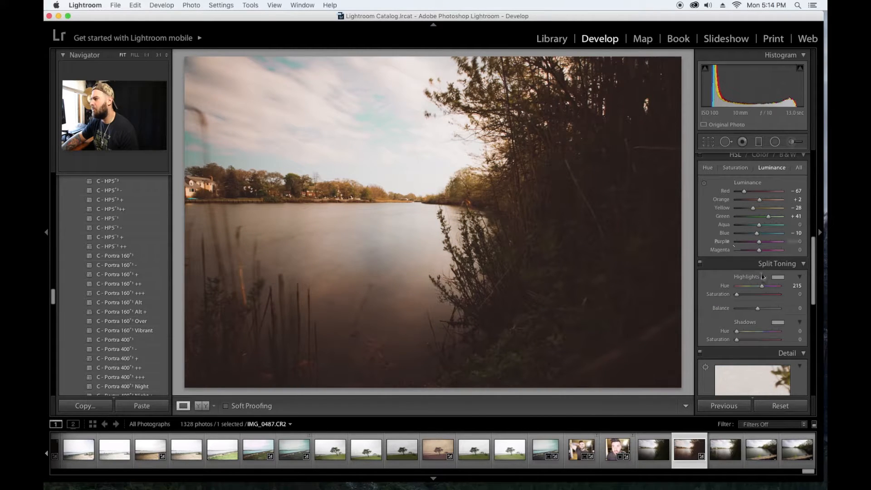
- Tint the shadows in Split Toning with hue 37 and saturation 5, and compare the photo with Split Toning off and on
click(775, 323)
click(699, 309)
click(577, 303)
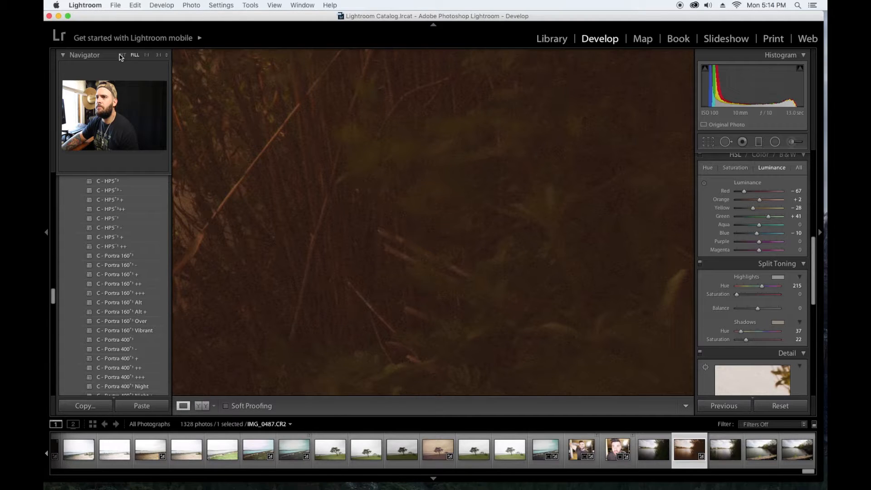
click(123, 55)
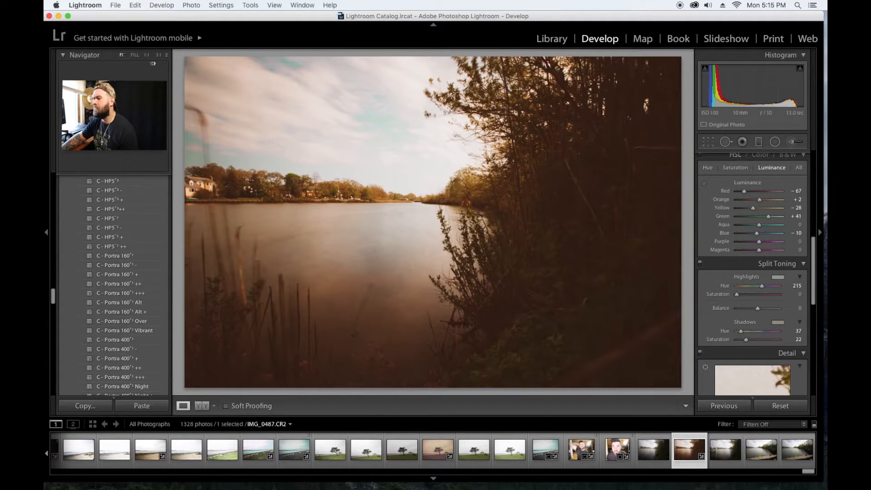
drag(745, 340, 738, 343)
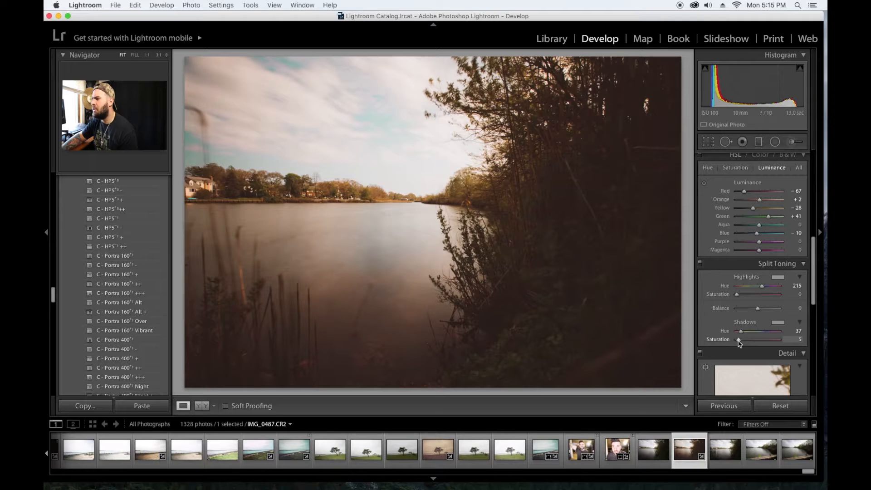
click(700, 263)
click(699, 263)
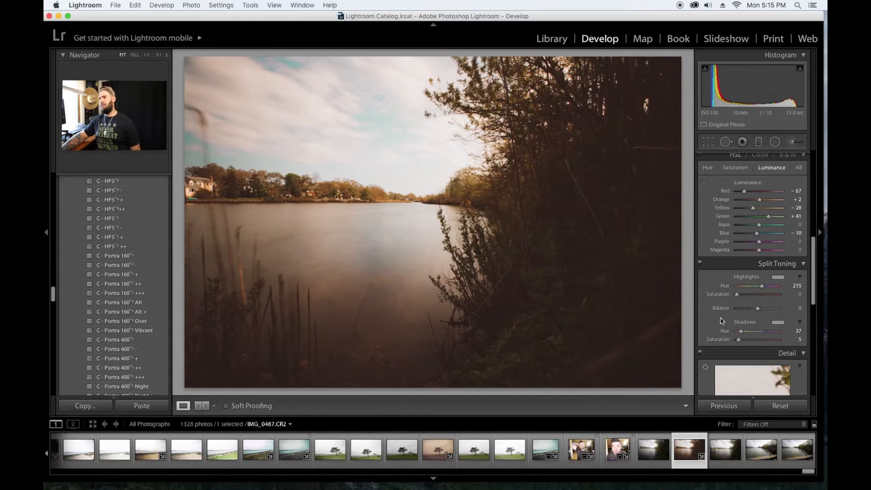
- Try a sharpening amount of 95 on the photo, and settle on an amount of 20
scroll(783, 309, down, 5)
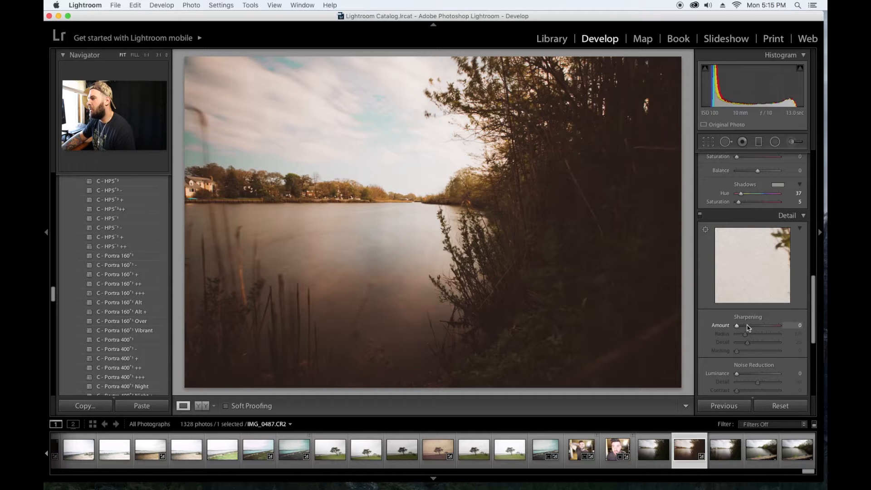
drag(737, 327, 765, 327)
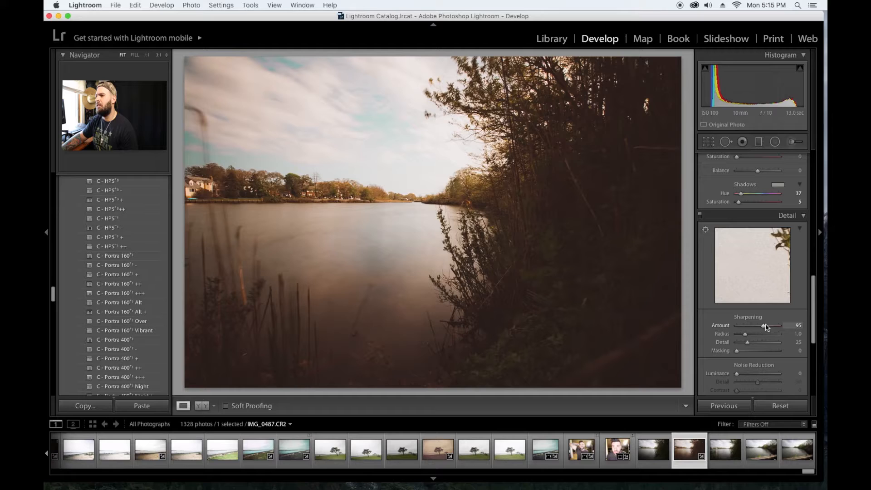
scroll(756, 370, down, 1)
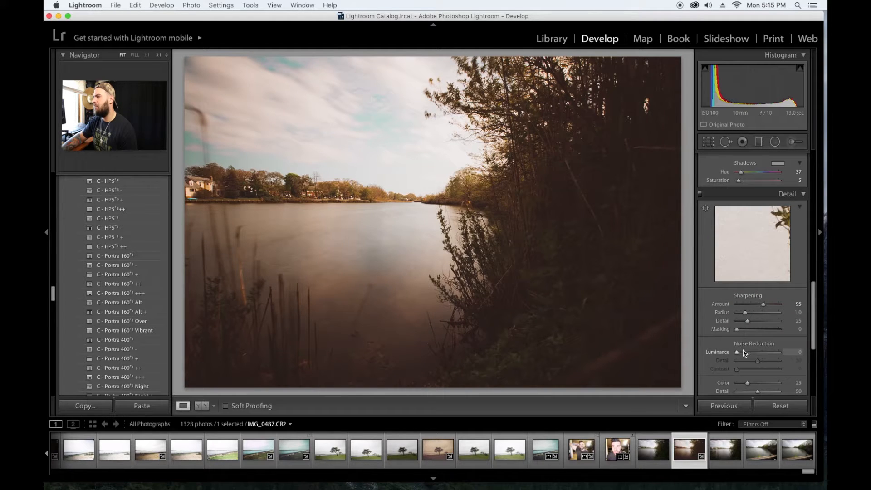
click(744, 354)
double_click(744, 354)
drag(763, 305, 742, 309)
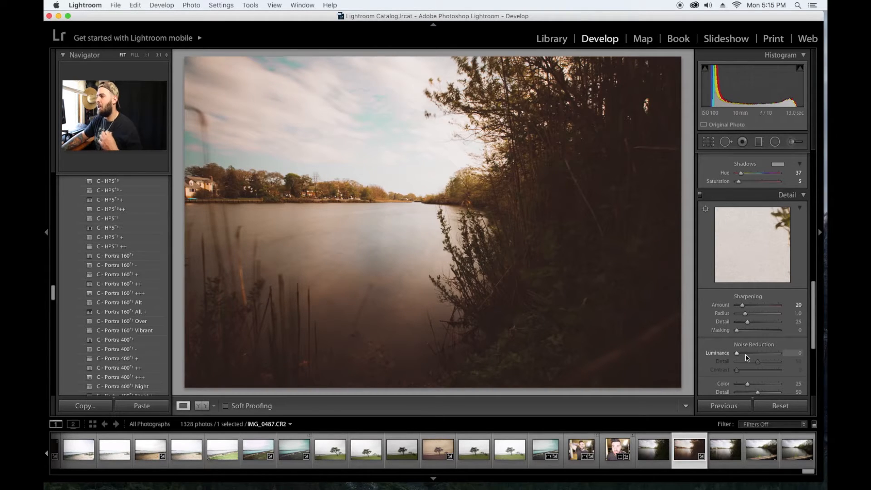
- Set the luminance noise reduction to 13 and inspect the water surface up close
drag(746, 356, 742, 354)
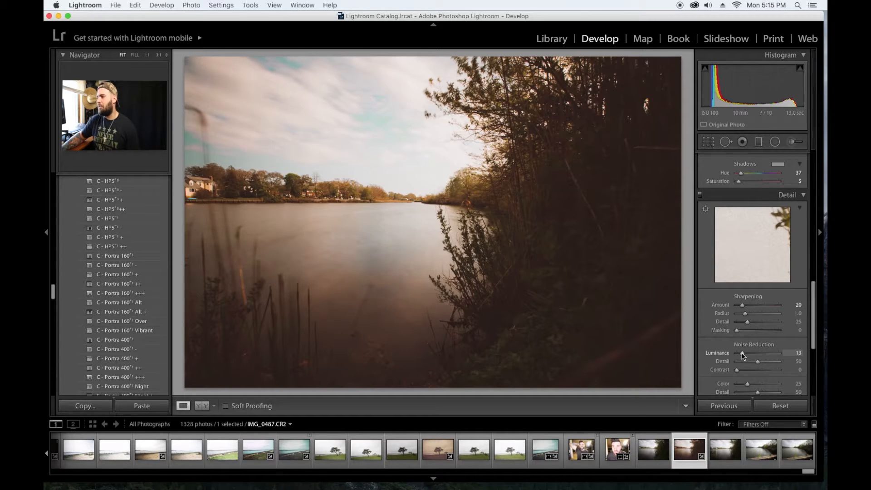
click(390, 248)
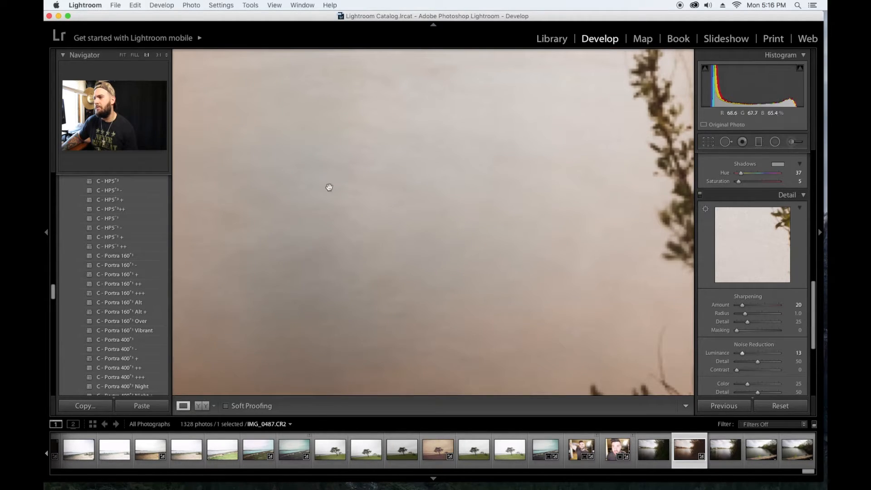
click(463, 245)
- Add a subtle dark post-crop vignette with an amount of −10
scroll(766, 344, down, 5)
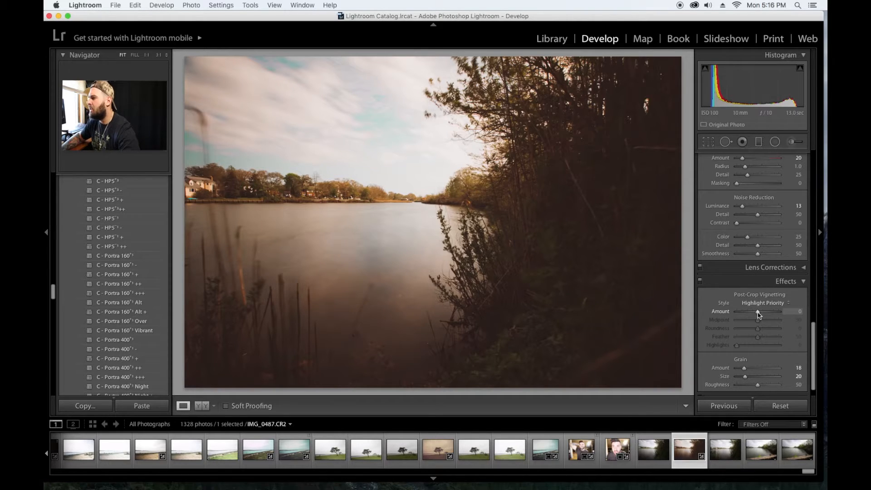
drag(758, 311, 758, 314)
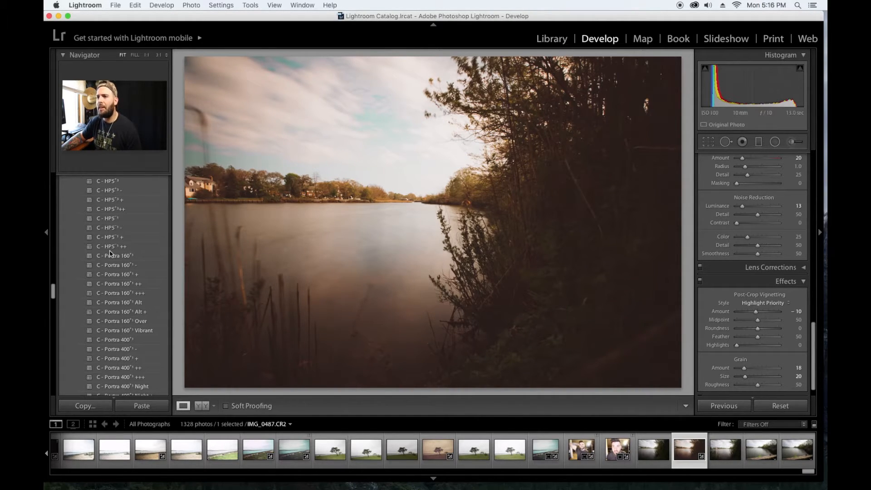
scroll(101, 230, up, 15)
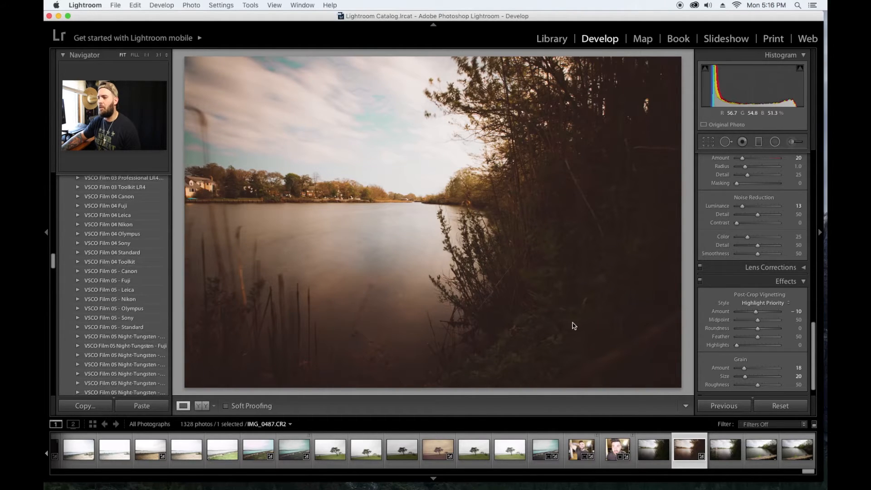